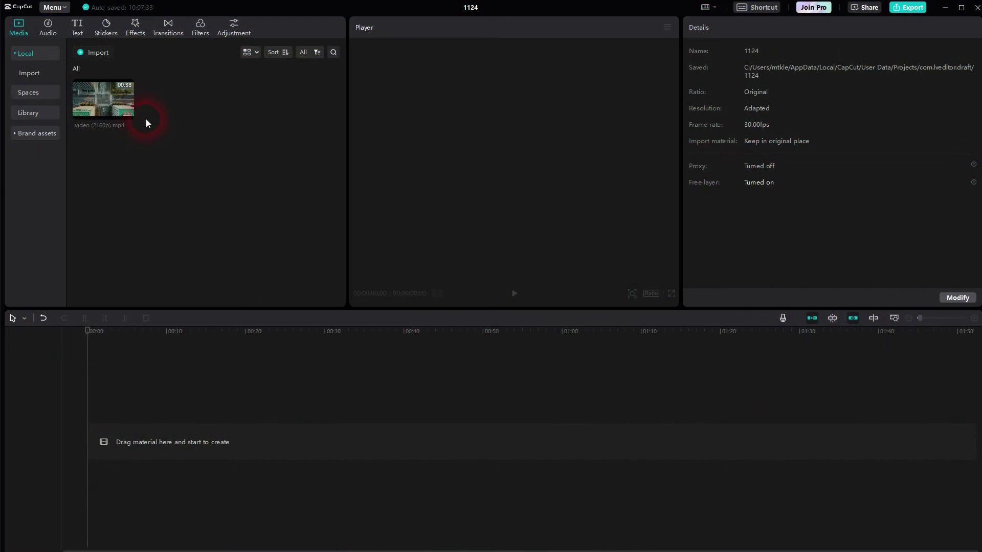
- Drag the video (2160p).mp4 aerial city clip from the Media panel onto the timeline
left_click_drag(105, 96, 164, 438)
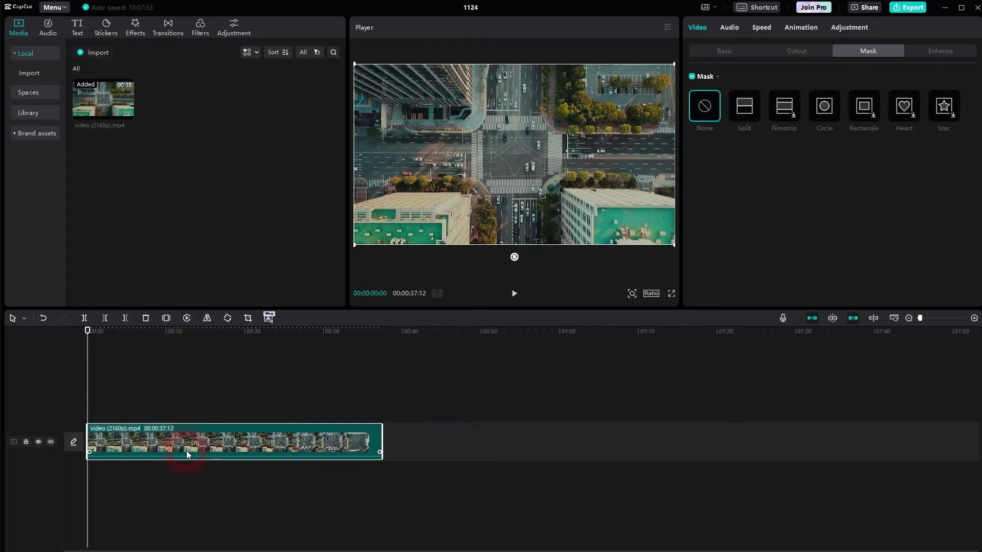
- Bring up the clip's Adjustment settings and test the Vignette slider, leaving it at 0
left_click(713, 10)
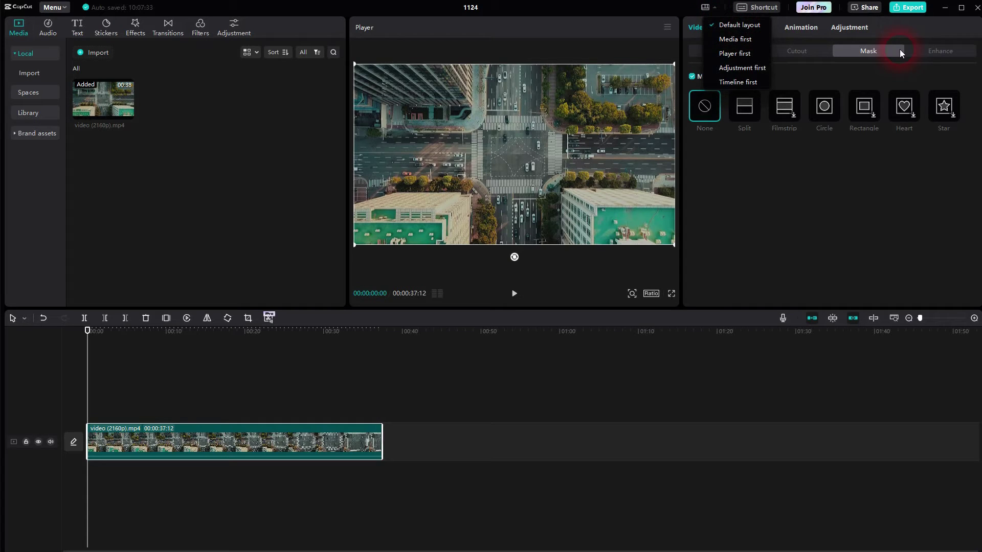
left_click(872, 70)
left_click(851, 27)
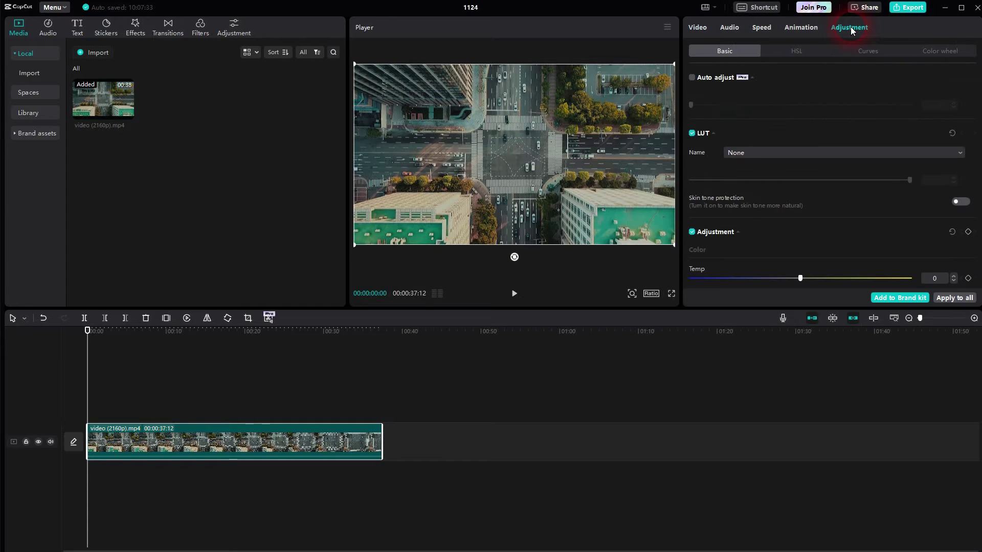
scroll(847, 94, "down", 2)
scroll(836, 105, "down", 4)
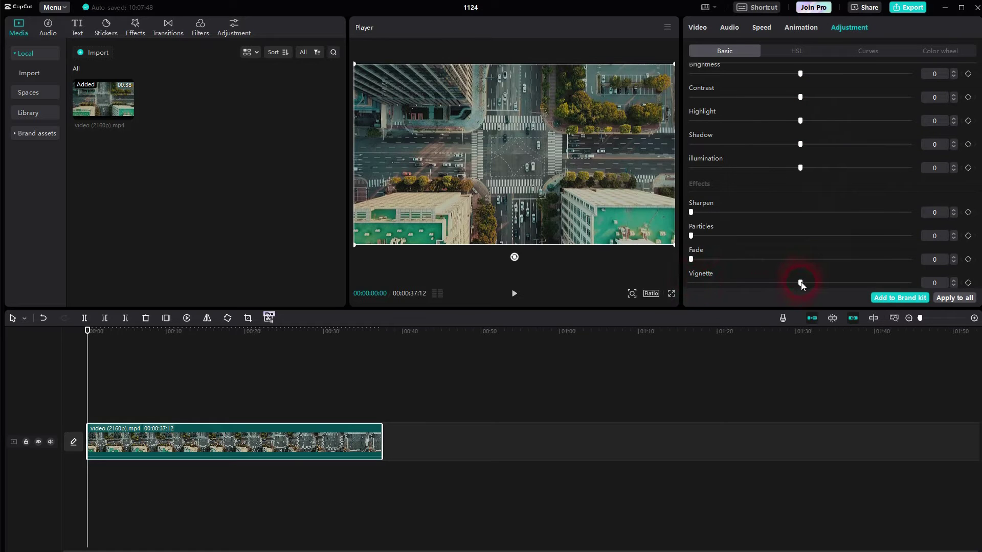
mouse_move(784, 281)
left_mouse_down()
mouse_move(839, 284)
mouse_move(798, 286)
left_mouse_up()
- Place a Custom adjustment layer above the city clip and select Adjustment1 for editing
left_click(234, 28)
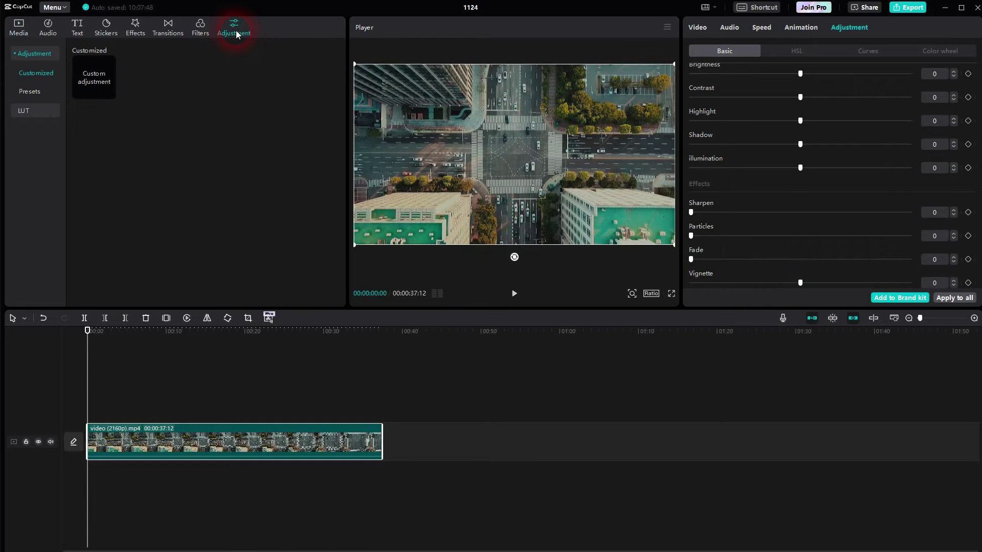
mouse_move(93, 78)
left_mouse_down()
mouse_move(157, 284)
mouse_move(92, 419)
mouse_move(384, 415)
left_mouse_up()
left_click(193, 414)
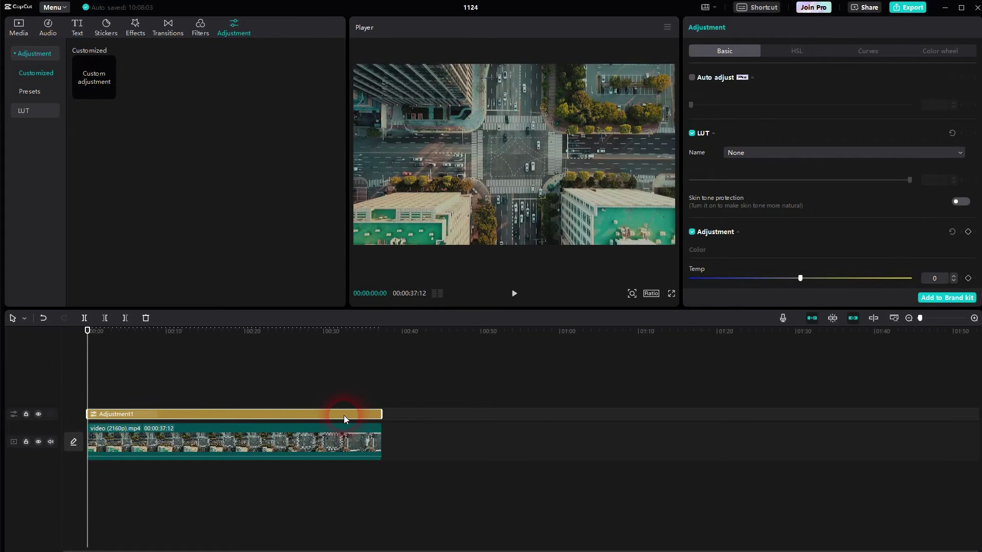
scroll(844, 185, "down", 5)
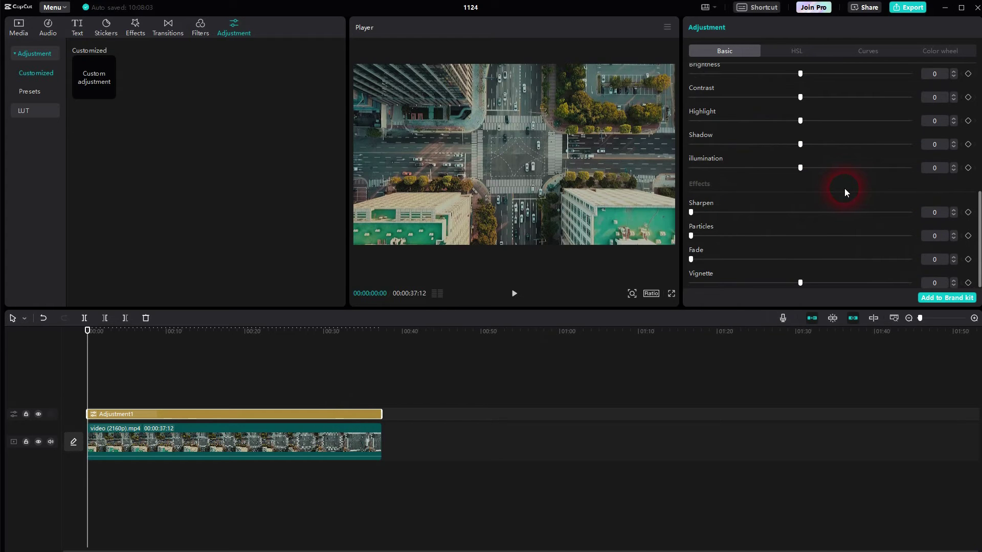
scroll(844, 188, "down", 3)
- Set the adjustment layer's Vignette to 32, previewing it with the layer hidden and shown
left_click_drag(800, 283, 870, 284)
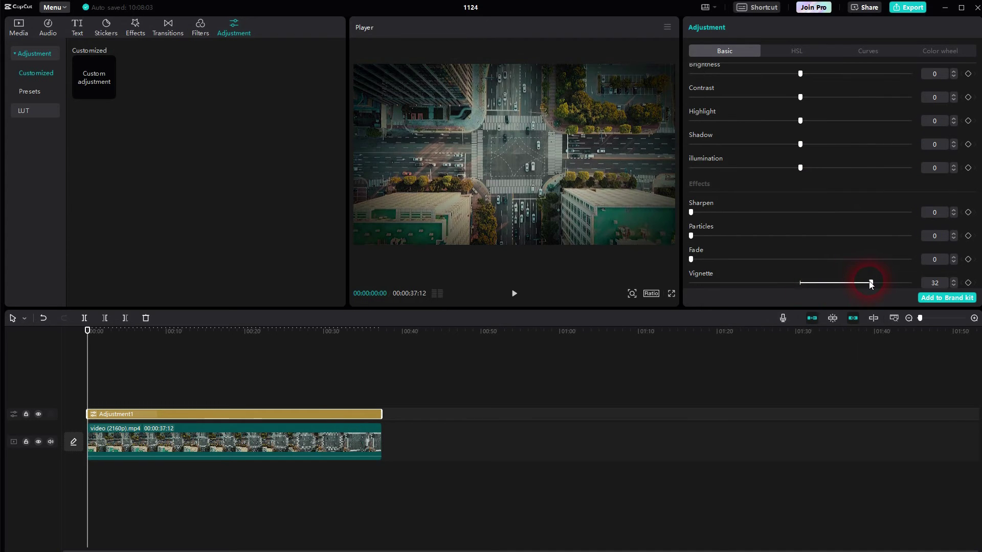
left_click(514, 293)
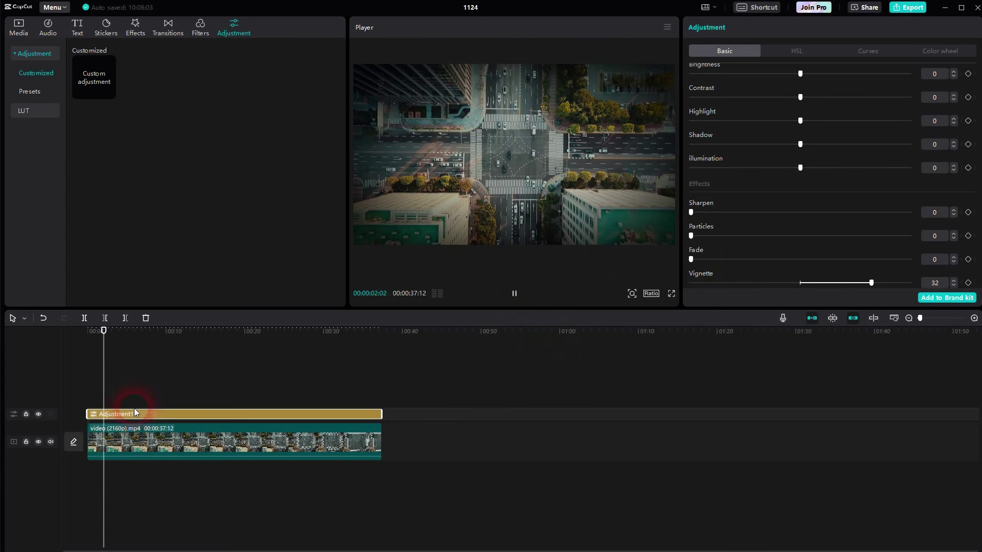
left_click(36, 415)
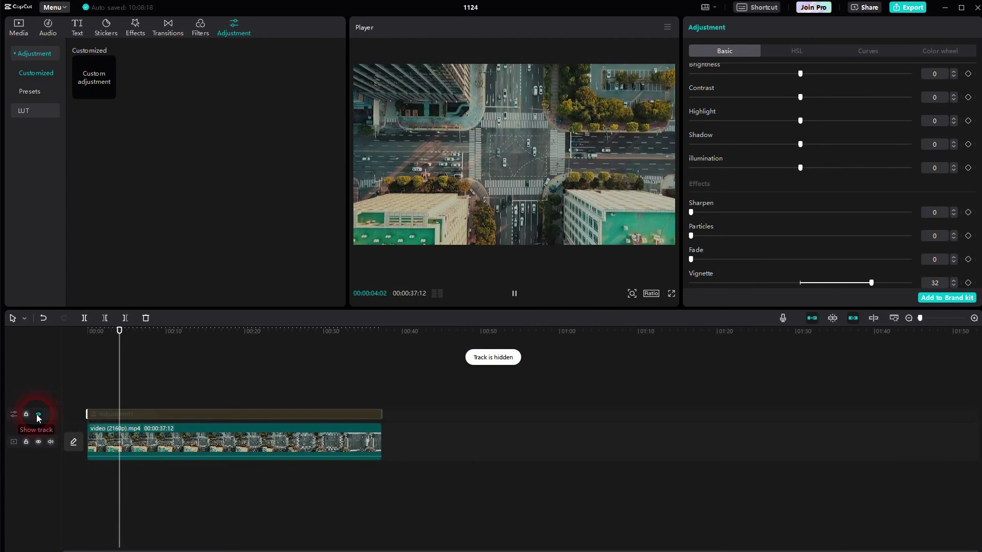
left_click(37, 415)
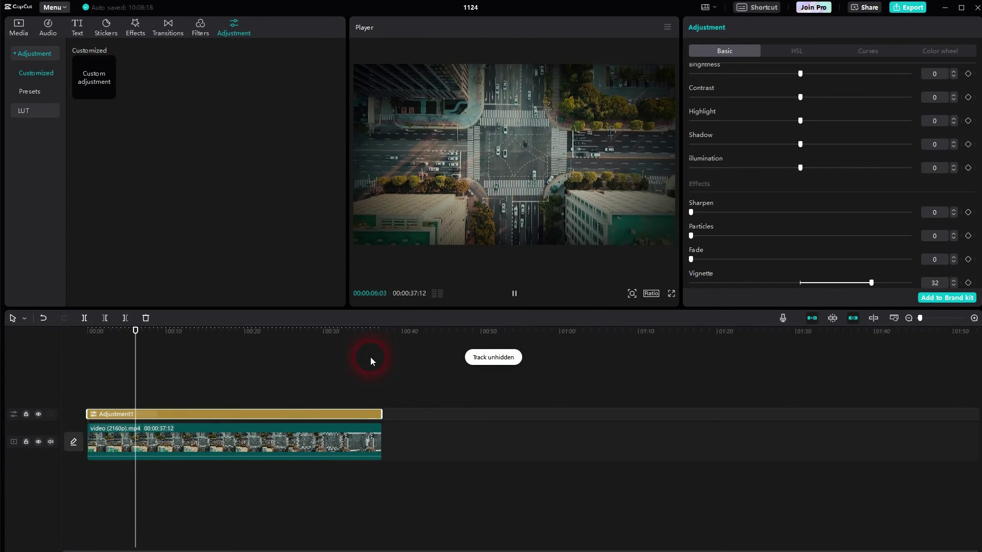
- Change the Vignette to -39 for white edges, comparing with the layer toggled, then stop playback
left_click_drag(870, 284, 714, 284)
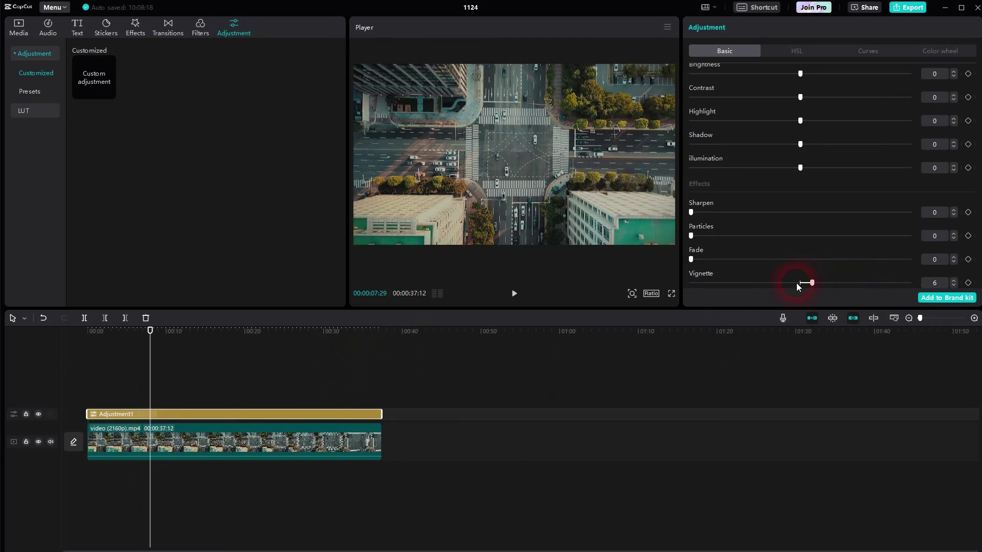
left_click(514, 293)
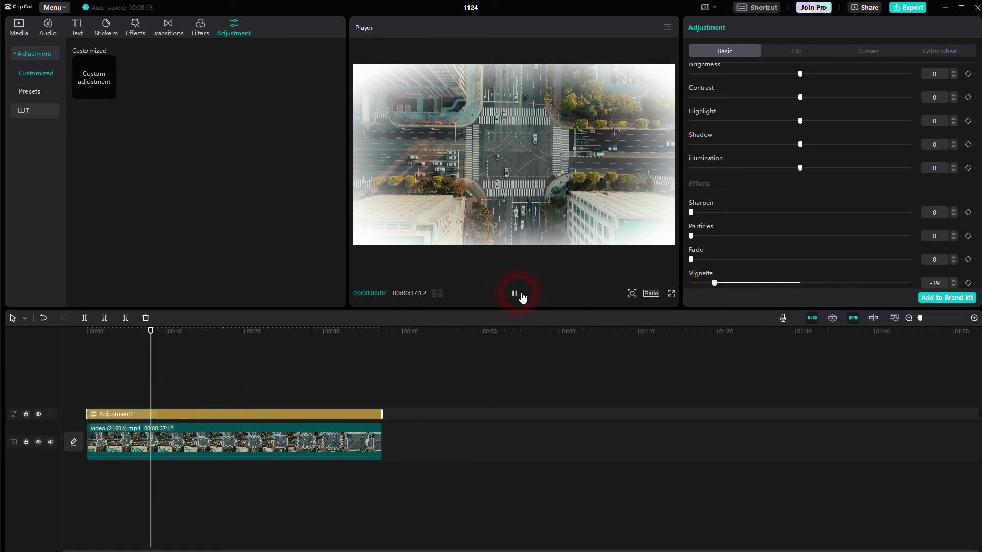
left_click(38, 415)
left_click(36, 416)
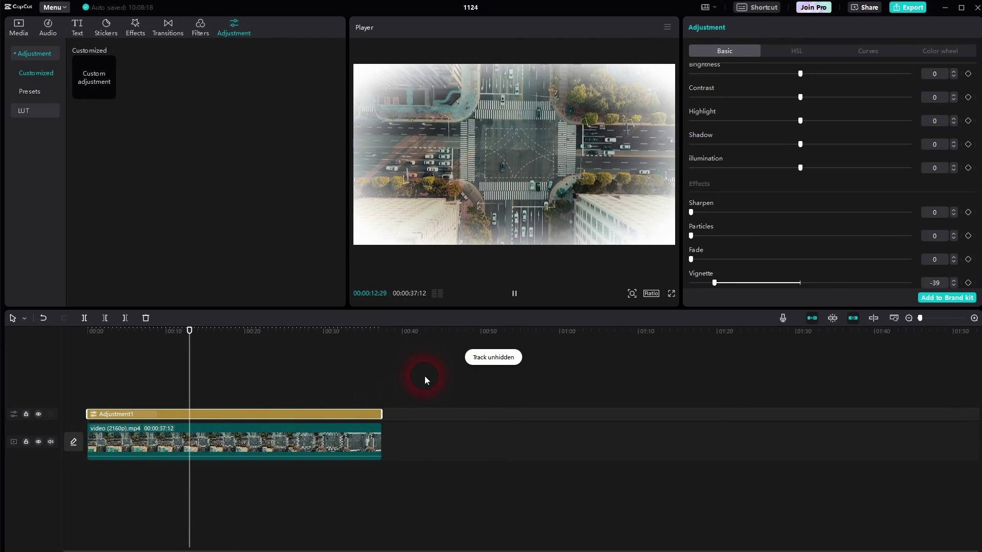
left_click(517, 297)
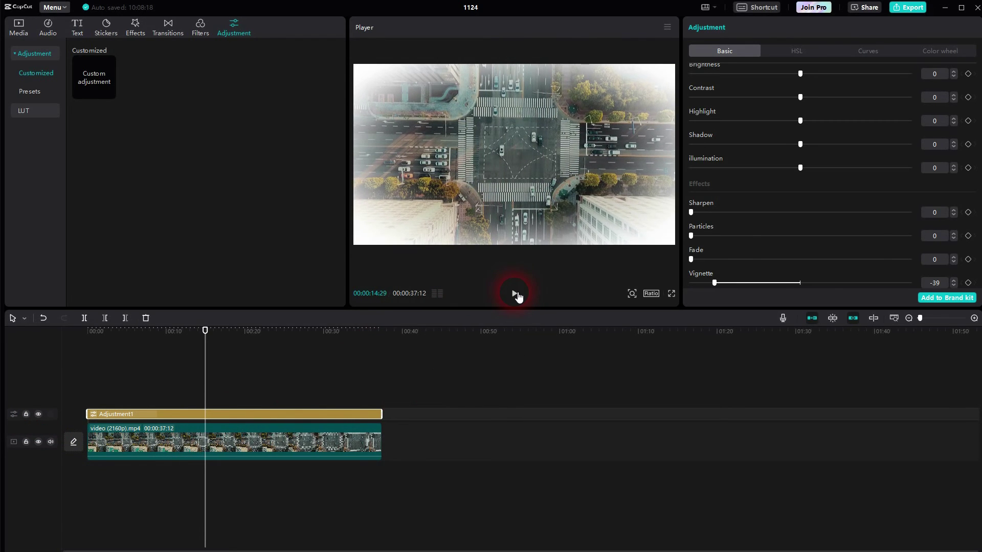